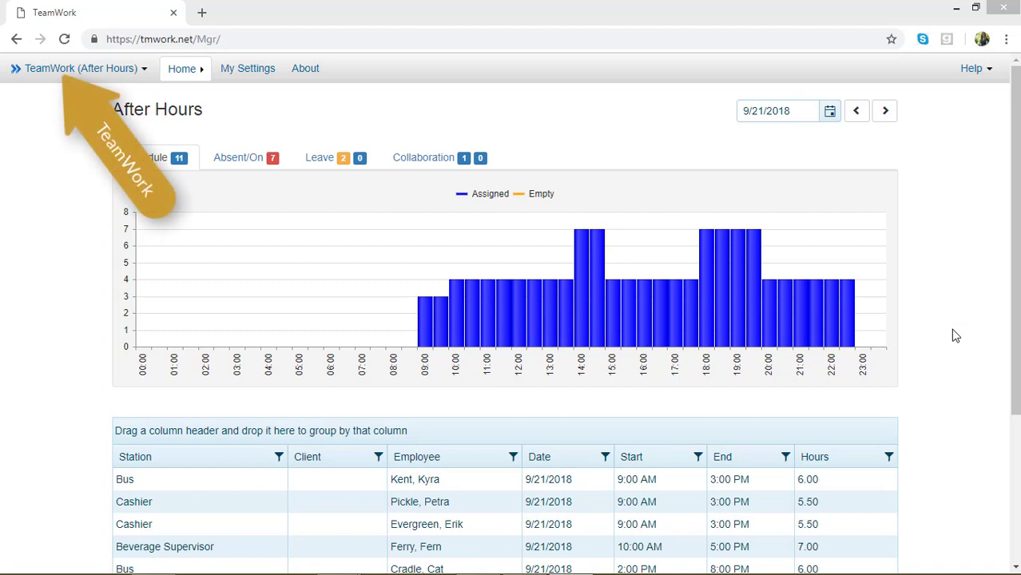
Open the availability leave entries of the employee in the fifteenth row of the After Hours employee list.
{"action": "left_click", "coordinate": [55, 69]}
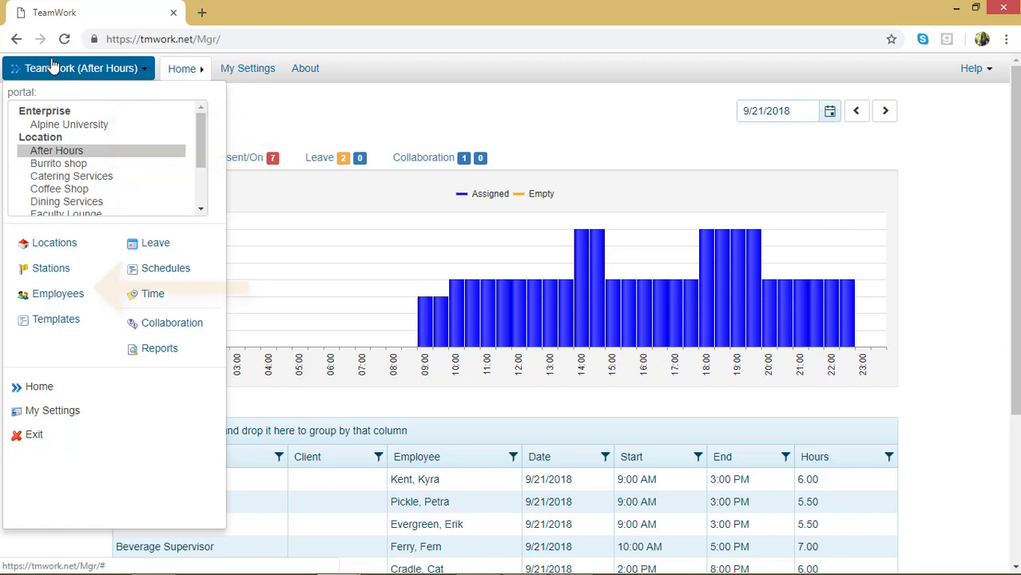
{"action": "left_click", "coordinate": [70, 295]}
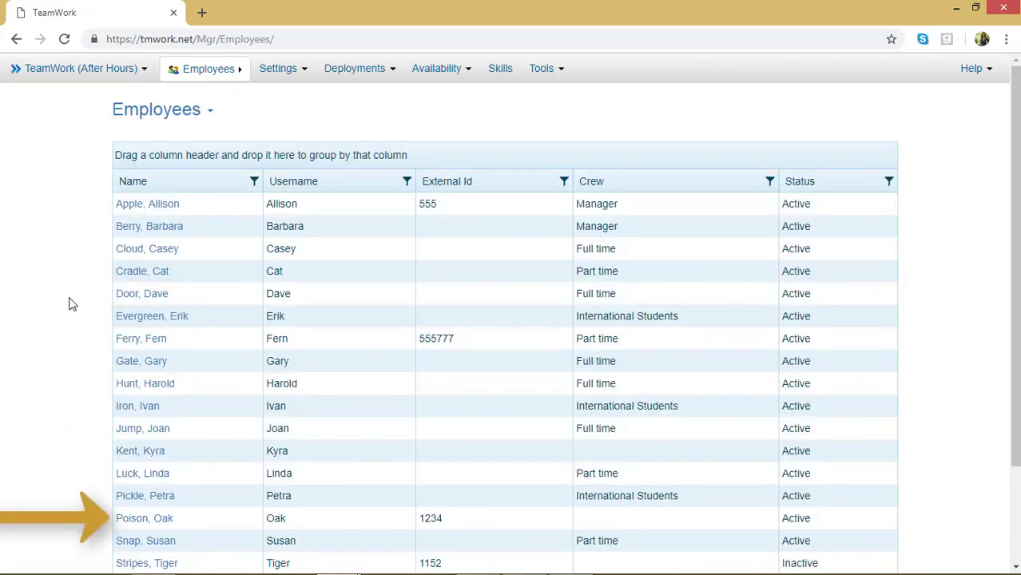
{"action": "left_click", "coordinate": [136, 520]}
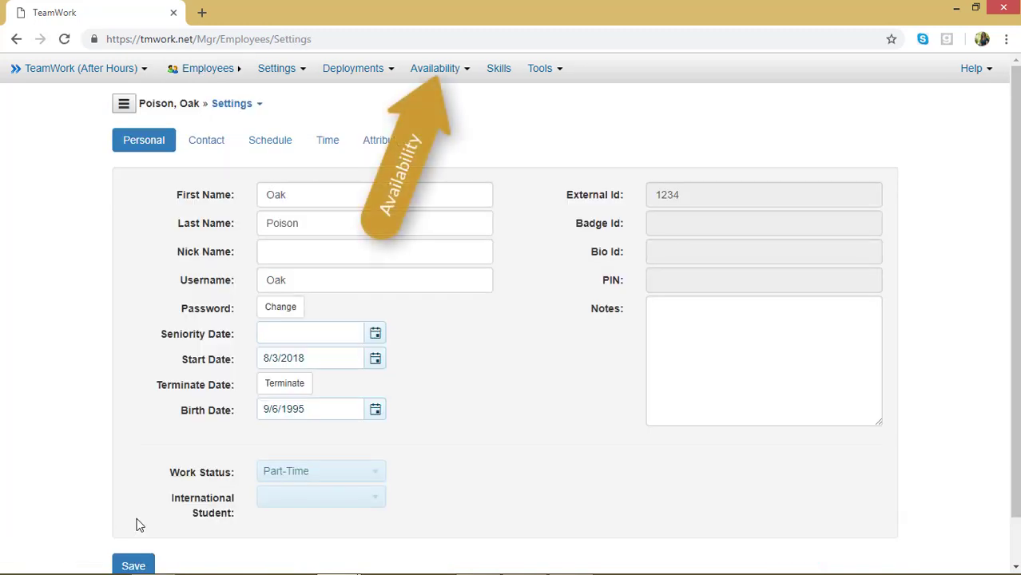
{"action": "left_click", "coordinate": [448, 67]}
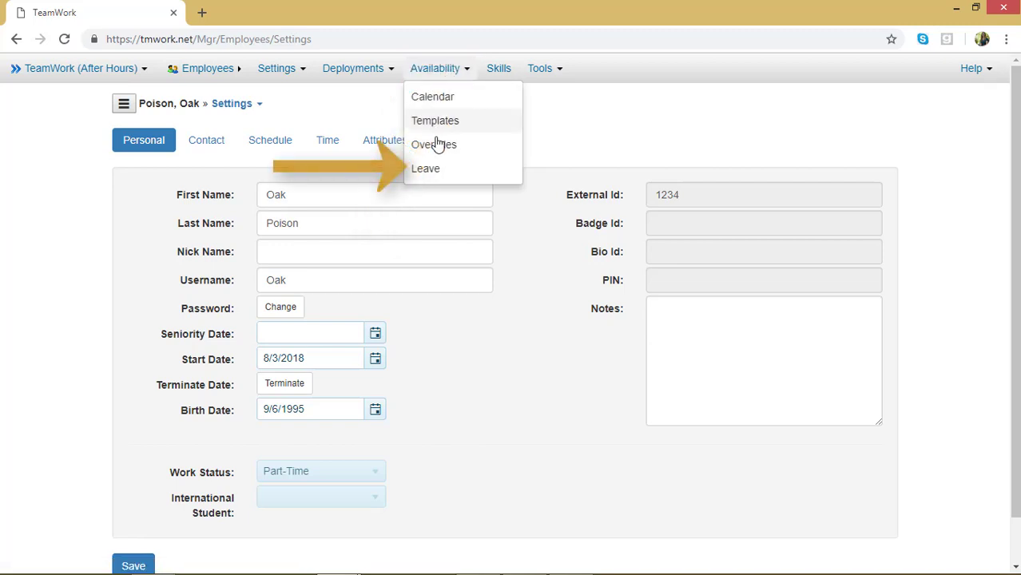
{"action": "left_click", "coordinate": [432, 169]}
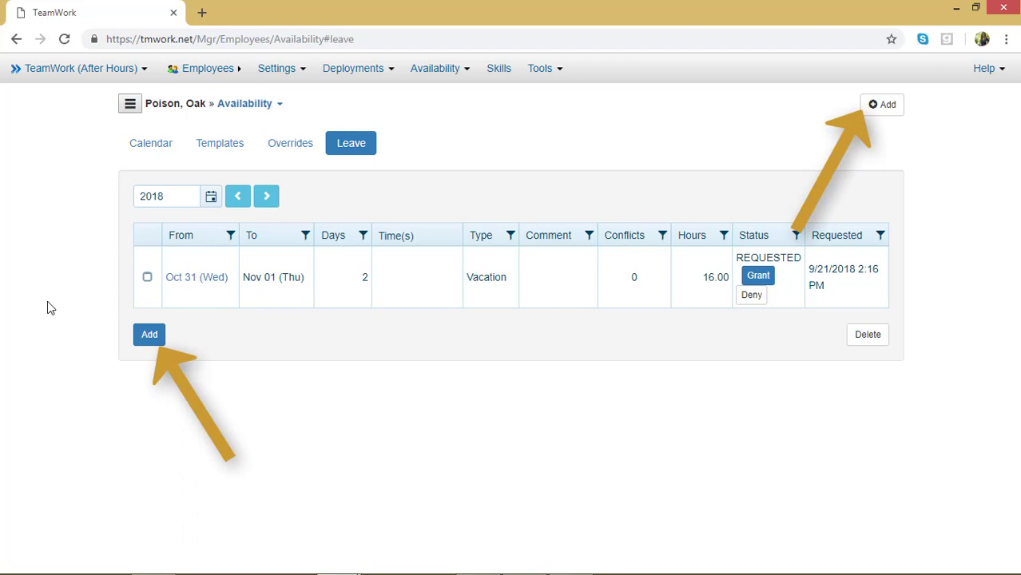
Start a new leave entry of type Sick Leave, running from 9/21/2018 to 9/23/2018.
{"action": "left_click", "coordinate": [137, 332]}
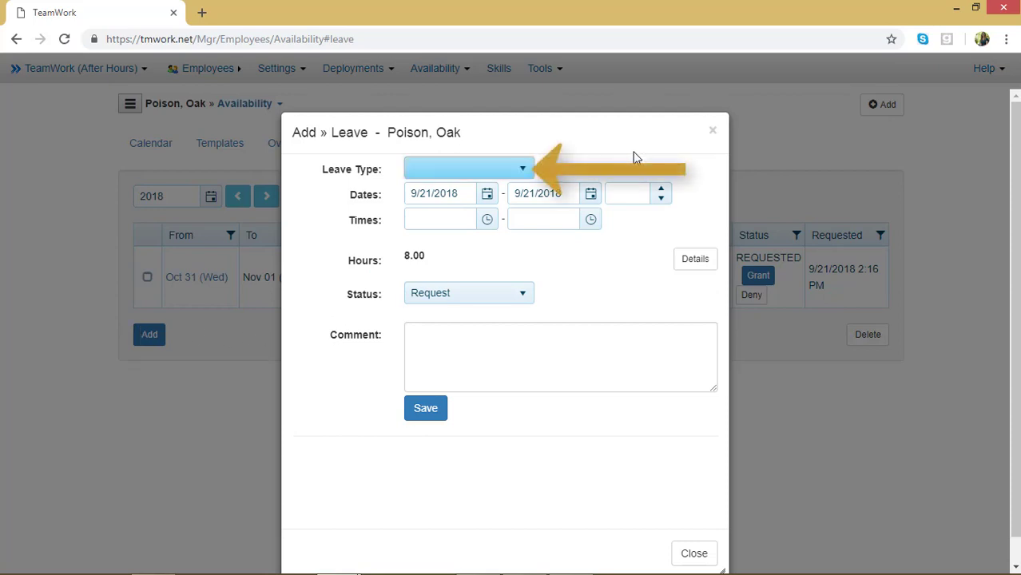
{"action": "left_click", "coordinate": [529, 171]}
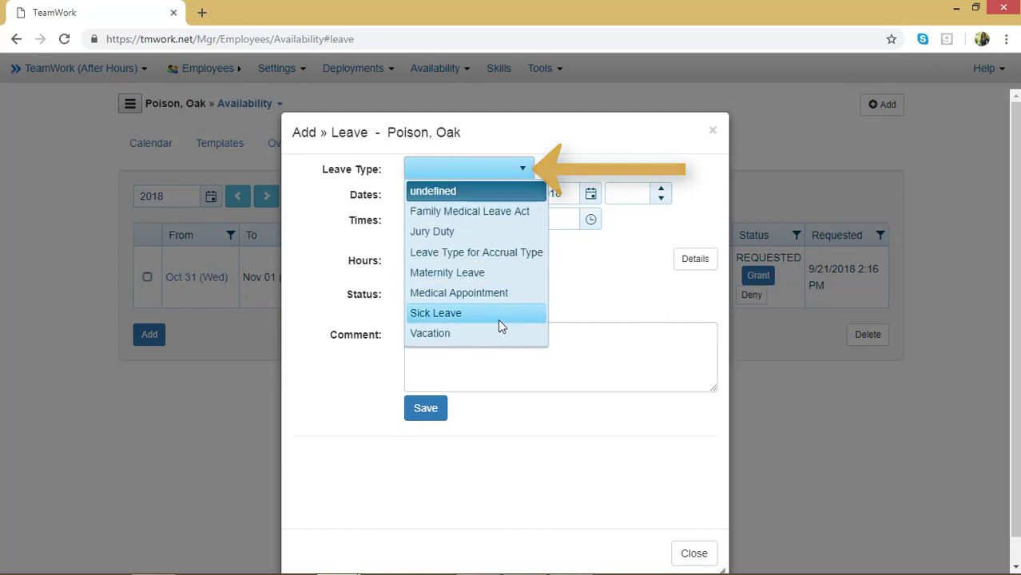
{"action": "left_click", "coordinate": [497, 319]}
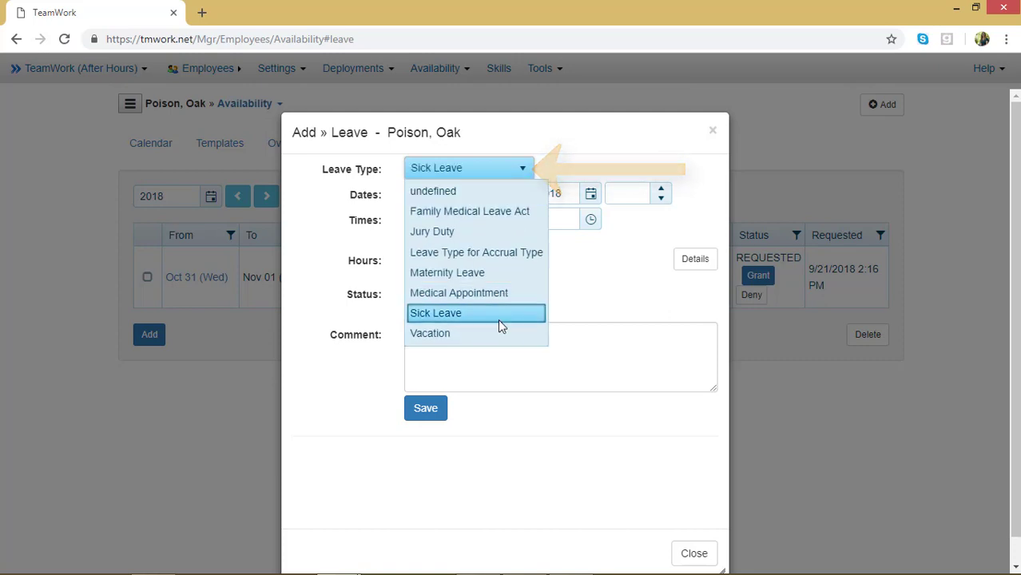
{"action": "left_click", "coordinate": [592, 195]}
{"action": "left_click", "coordinate": [592, 195]}
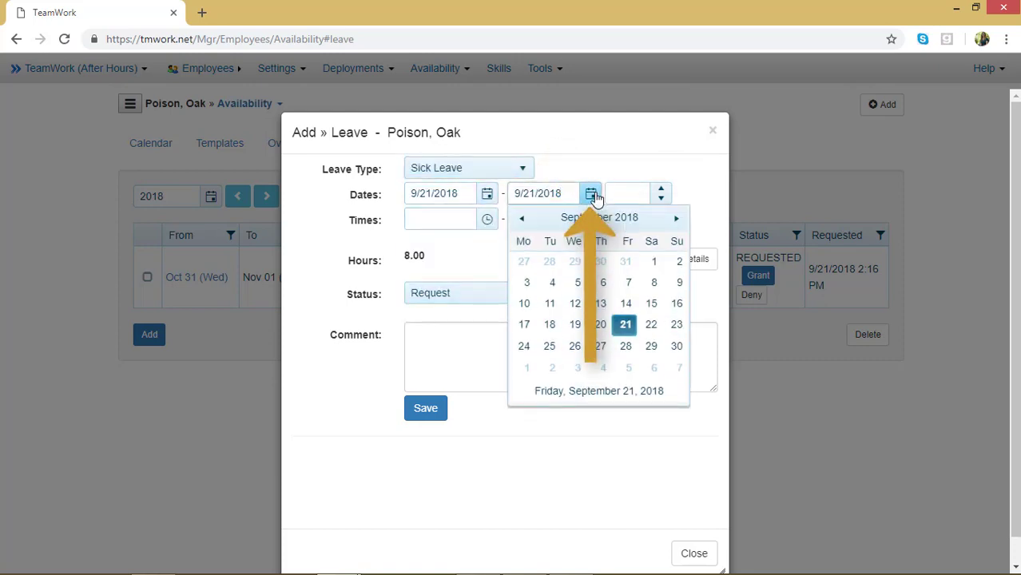
{"action": "left_click", "coordinate": [677, 326]}
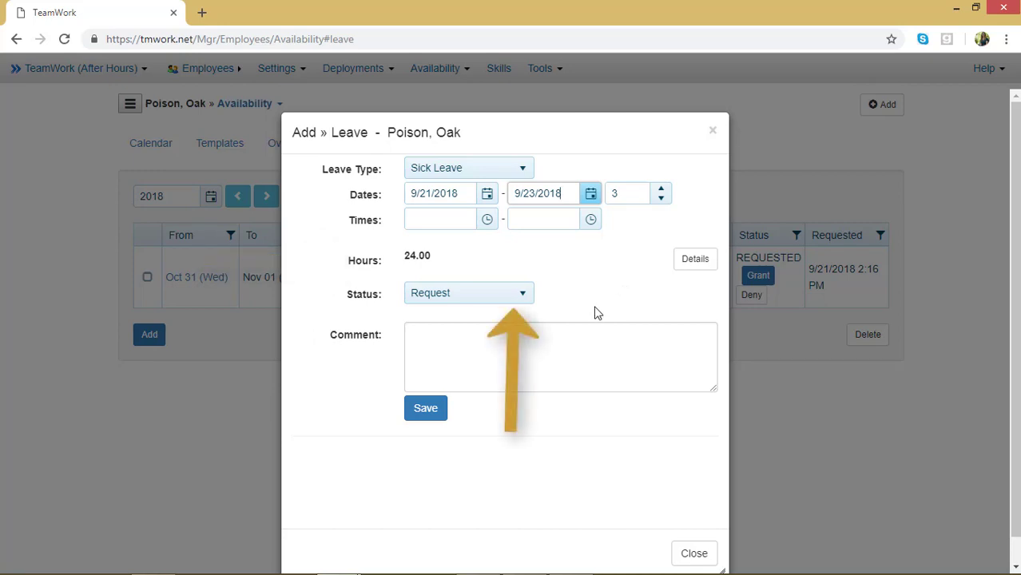
Set the sick leave's status to Grant, add the comment "Has stomach flu" and save the entry.
{"action": "left_click", "coordinate": [527, 297]}
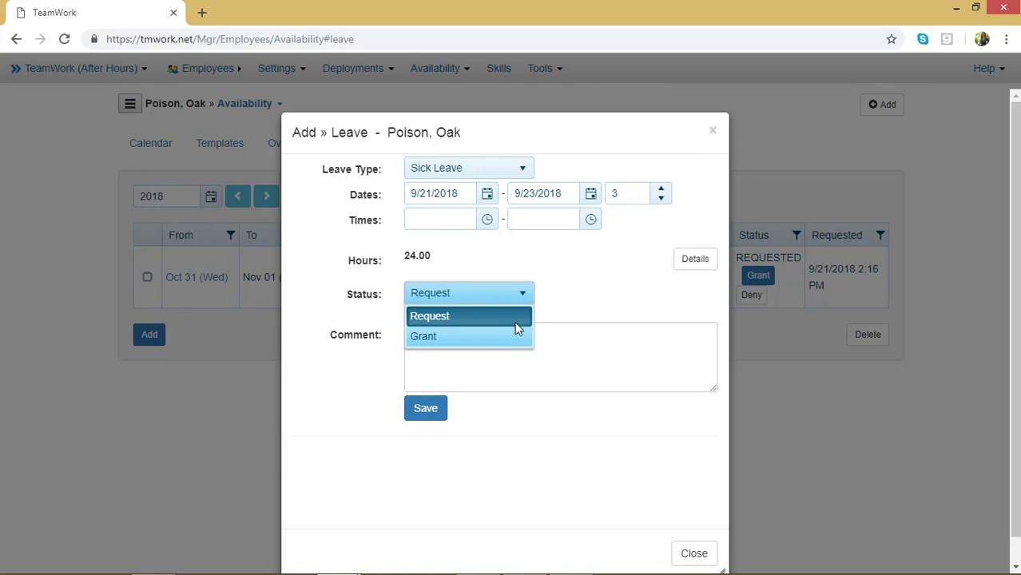
{"action": "left_click", "coordinate": [503, 339]}
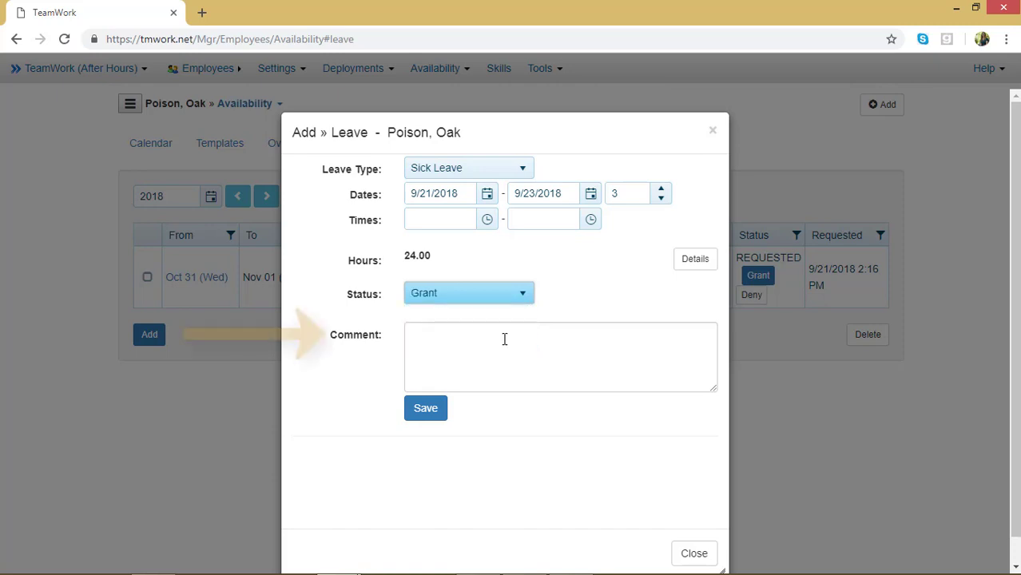
{"action": "left_click", "coordinate": [504, 339]}
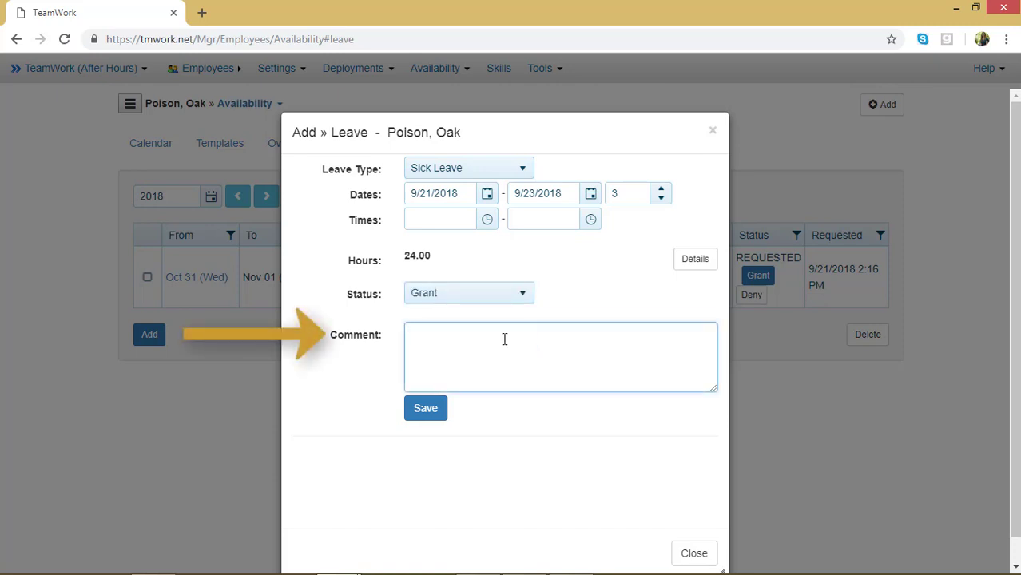
{"action": "type", "text": "Has stomach flu"}
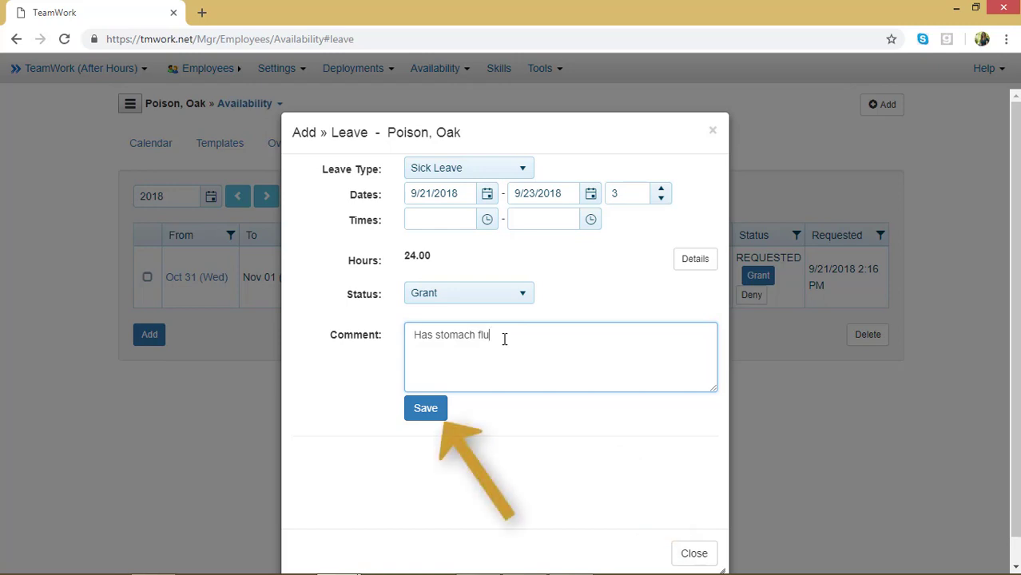
{"action": "left_click", "coordinate": [436, 414]}
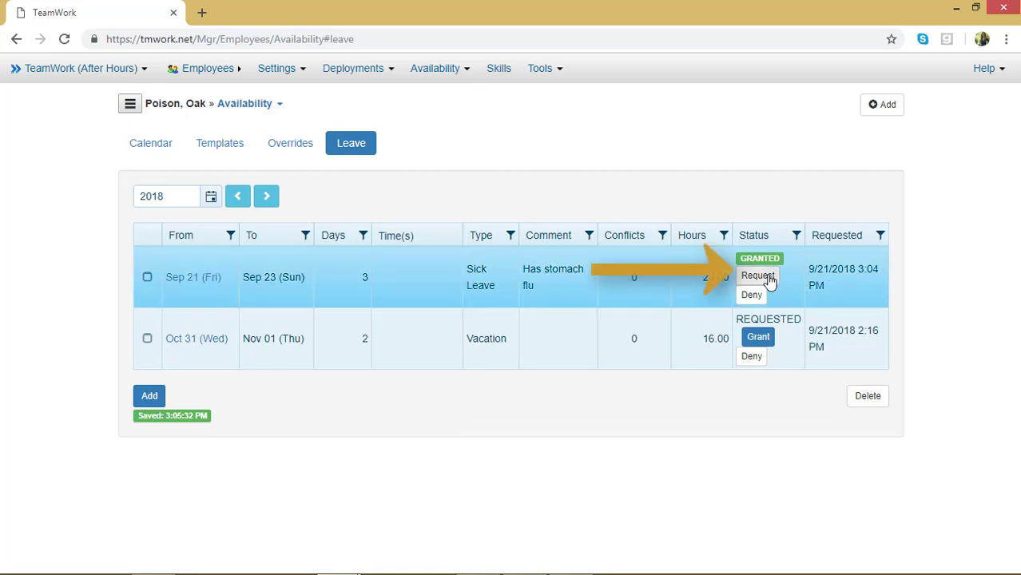
Change the granted sick leave starting Sep 21 back to a request, and grant it again.
{"action": "left_click", "coordinate": [765, 278]}
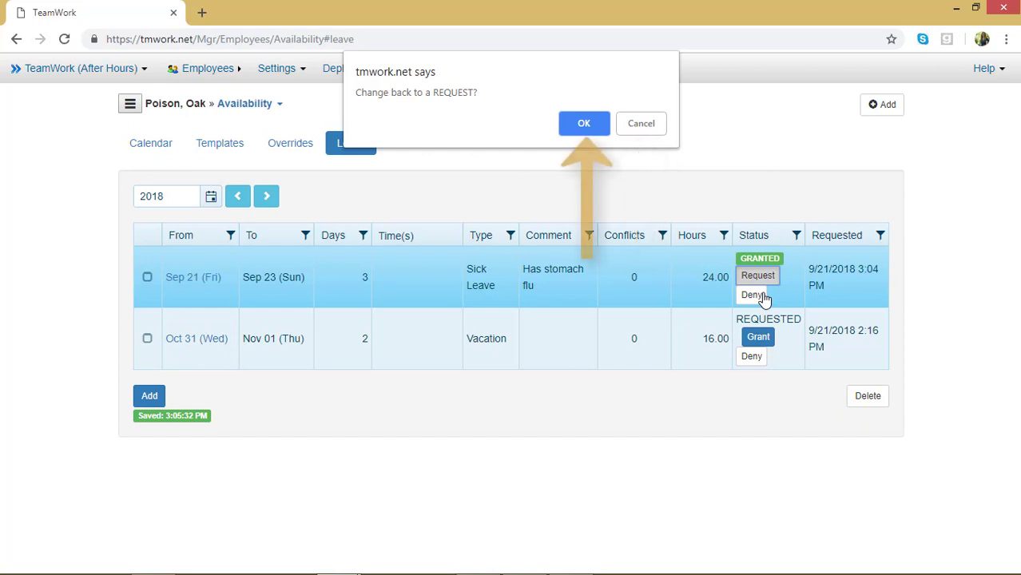
{"action": "left_click", "coordinate": [574, 130]}
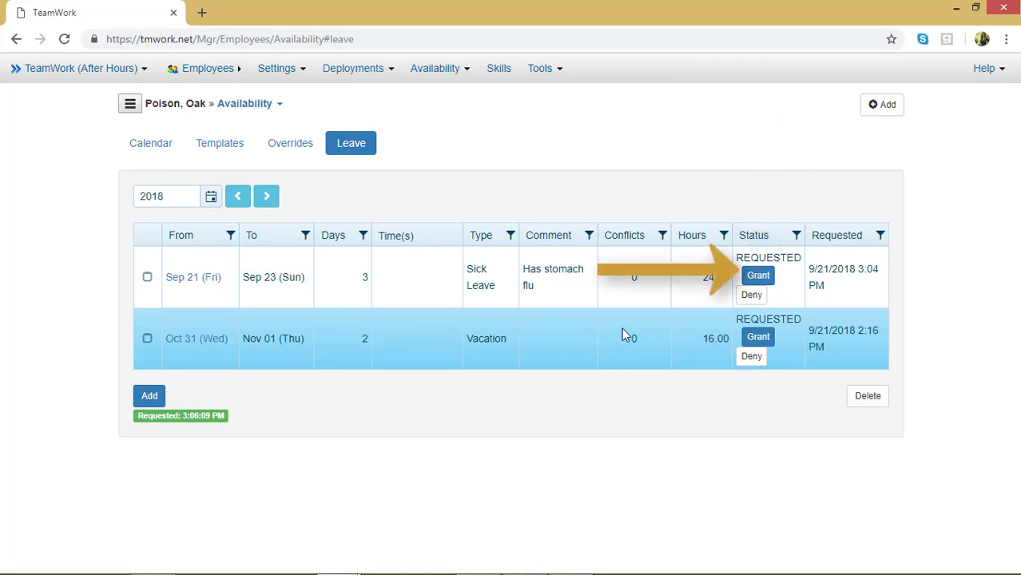
{"action": "left_click", "coordinate": [757, 275]}
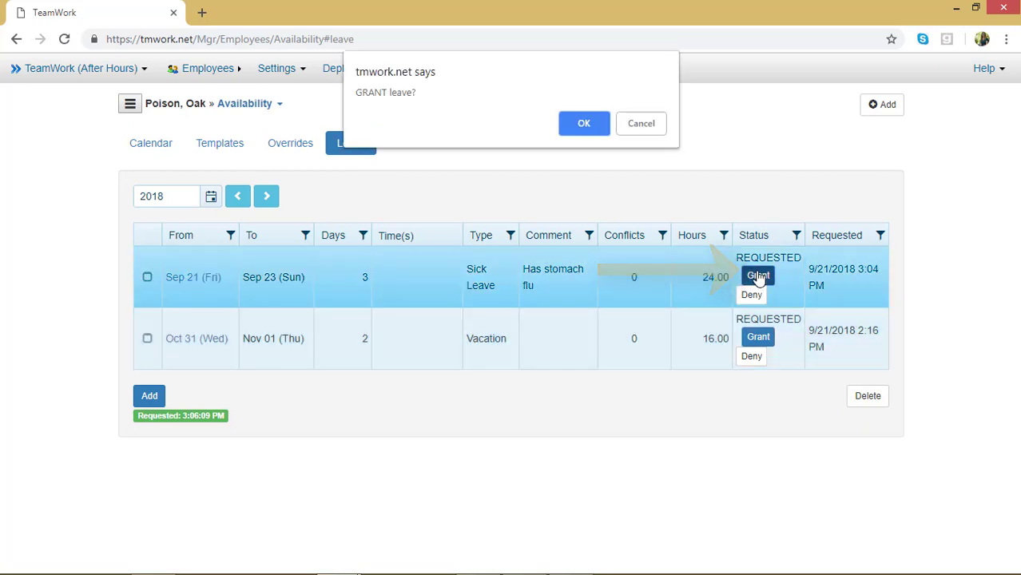
{"action": "left_click", "coordinate": [584, 123]}
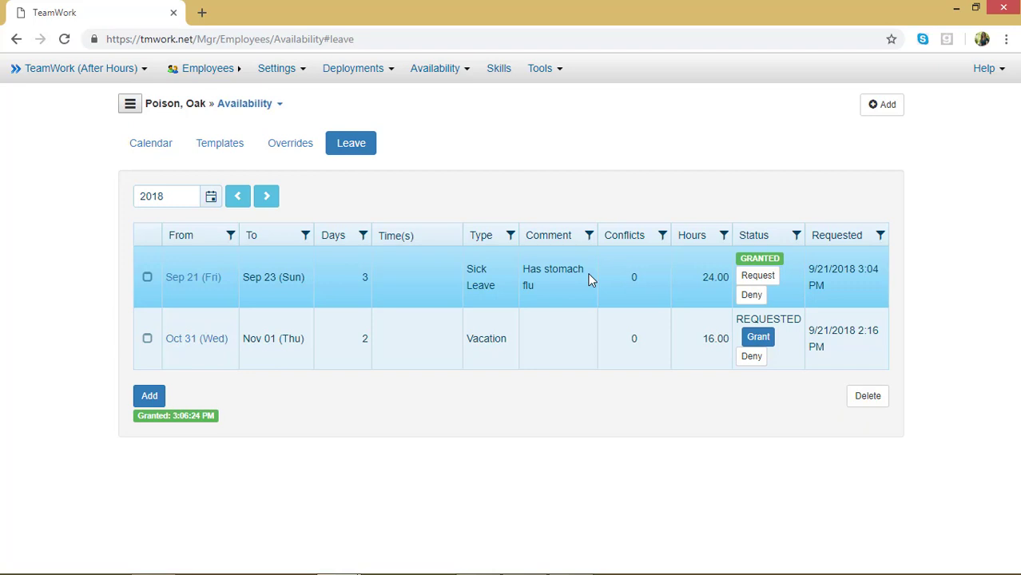
Deny the vacation leave starting Oct 31, and change it back to a request.
{"action": "left_click", "coordinate": [751, 357]}
{"action": "left_click", "coordinate": [592, 125]}
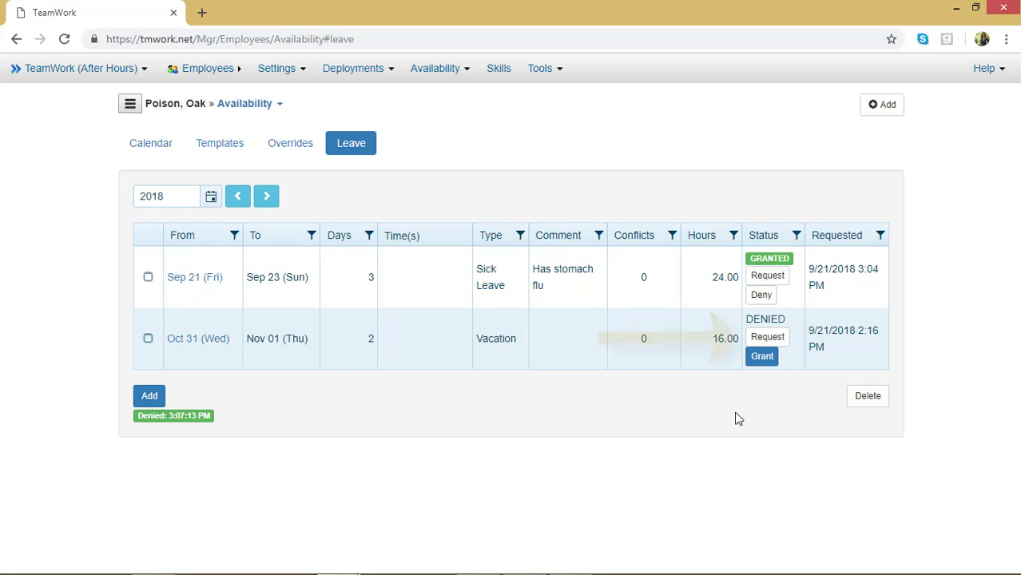
{"action": "left_click", "coordinate": [768, 338]}
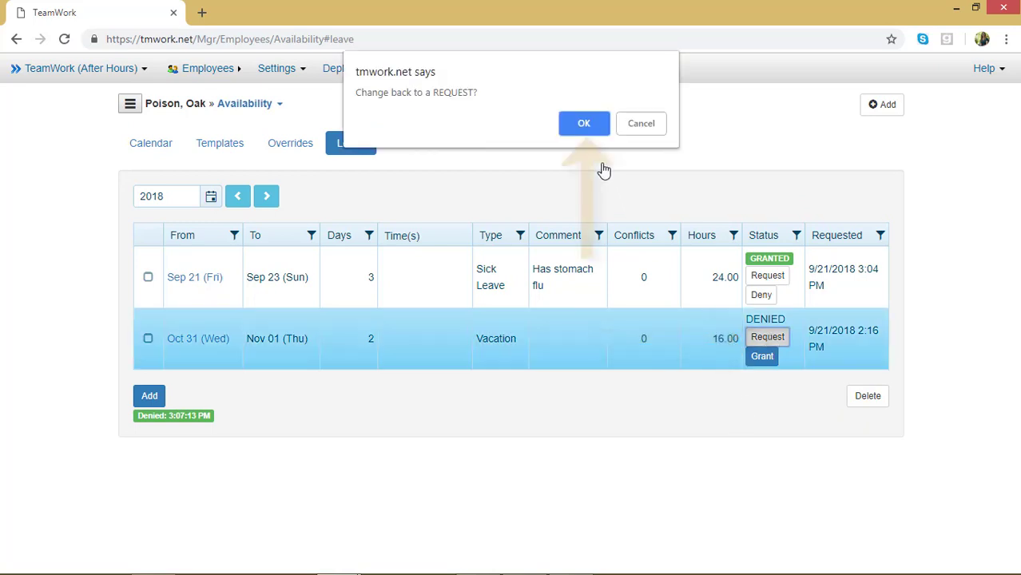
{"action": "left_click", "coordinate": [583, 123]}
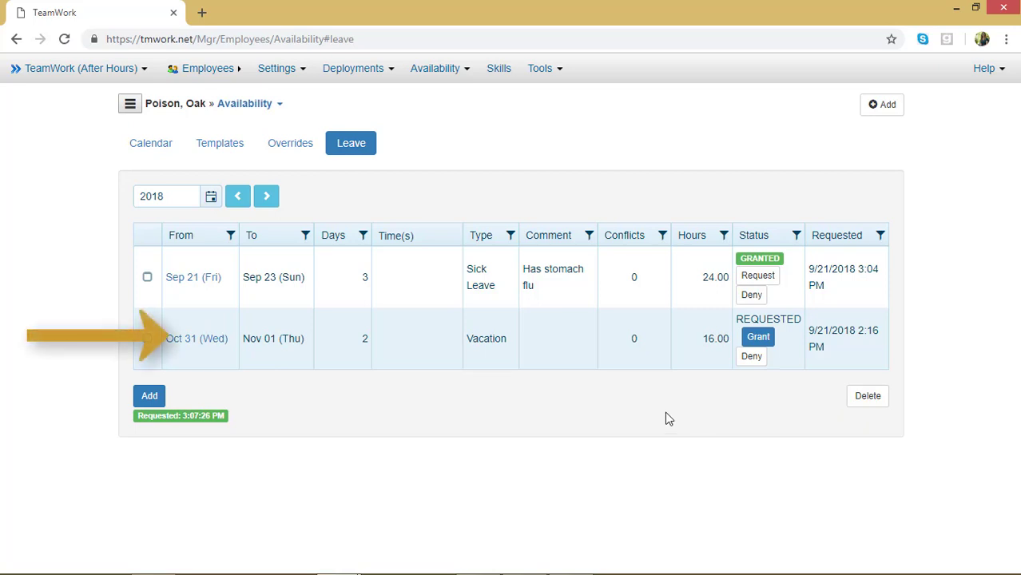
Edit the vacation leave starting Oct 31 so that it ends on 10/31/2018, save it and close the entry.
{"action": "left_click", "coordinate": [230, 365]}
{"action": "left_click", "coordinate": [208, 339]}
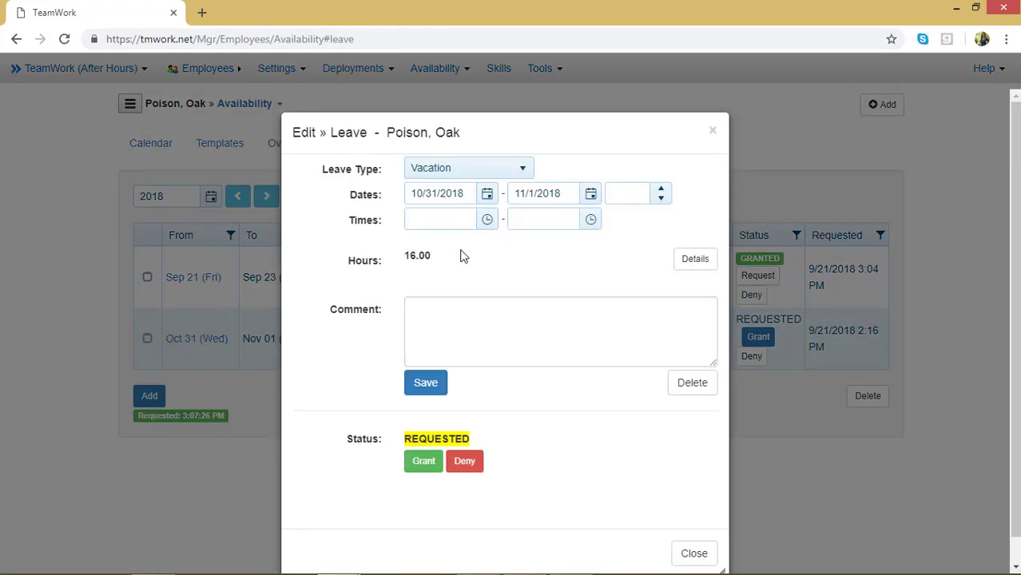
{"action": "left_click", "coordinate": [590, 194]}
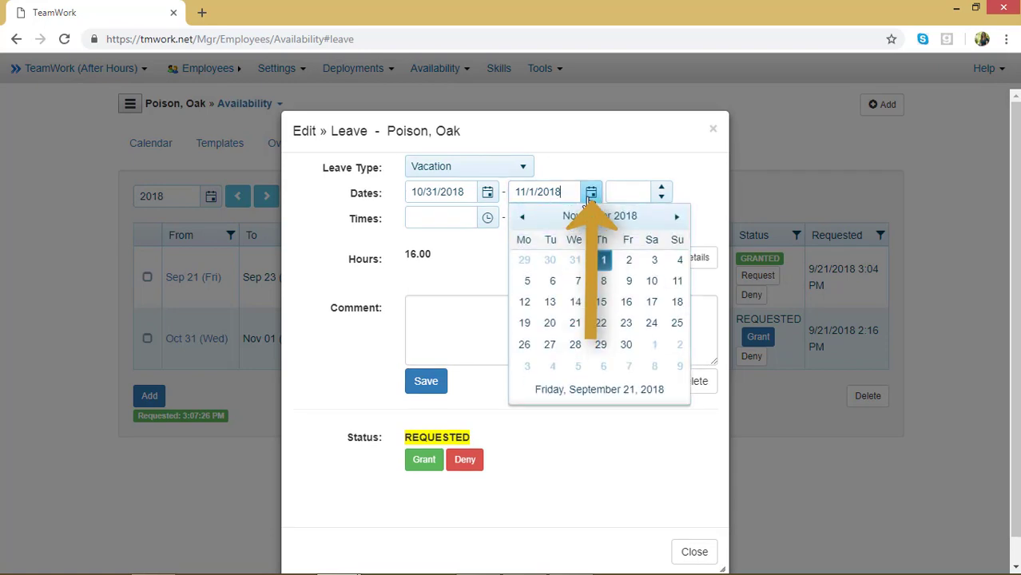
{"action": "left_click", "coordinate": [575, 261]}
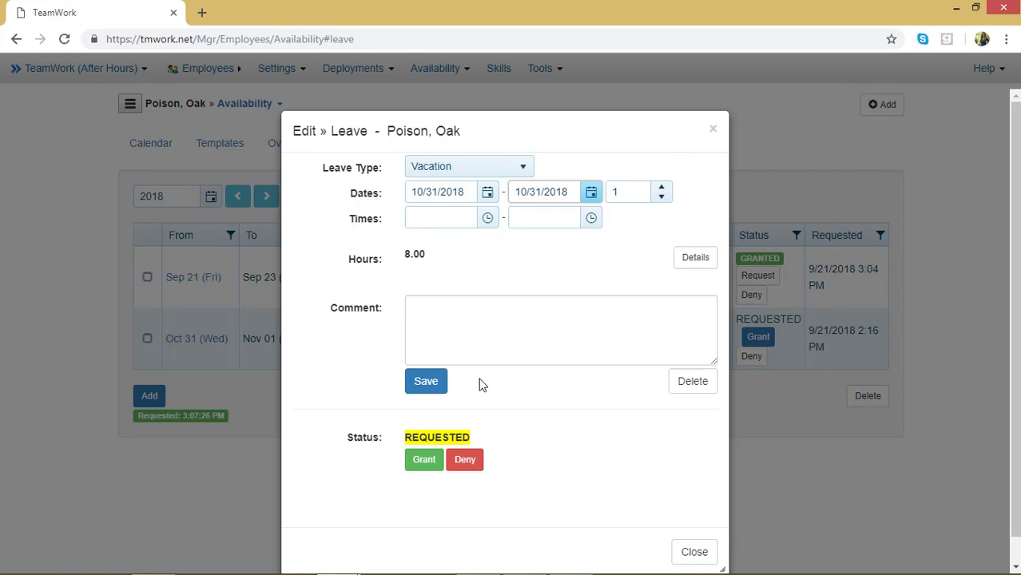
{"action": "left_click", "coordinate": [425, 382]}
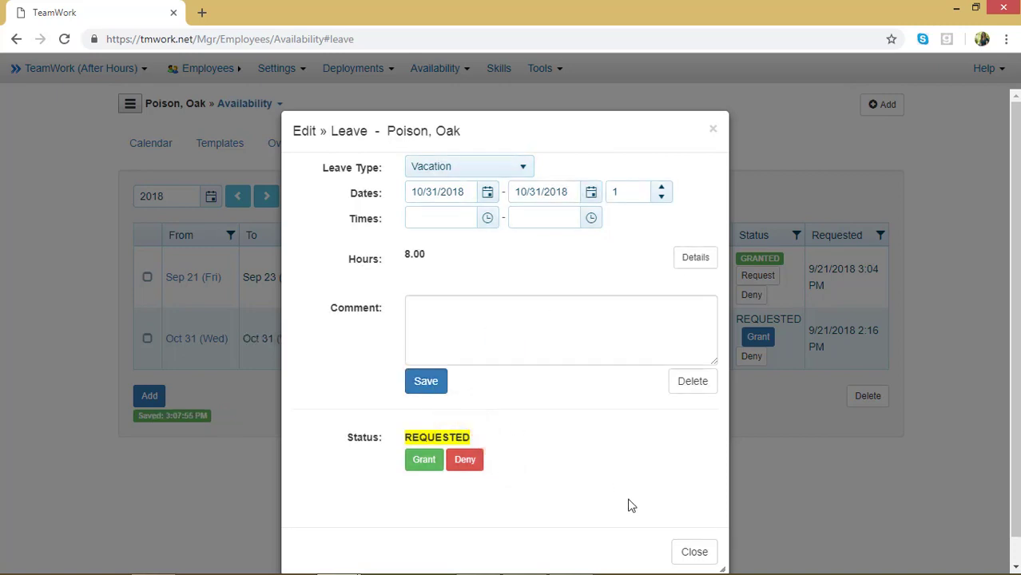
{"action": "left_click", "coordinate": [703, 551]}
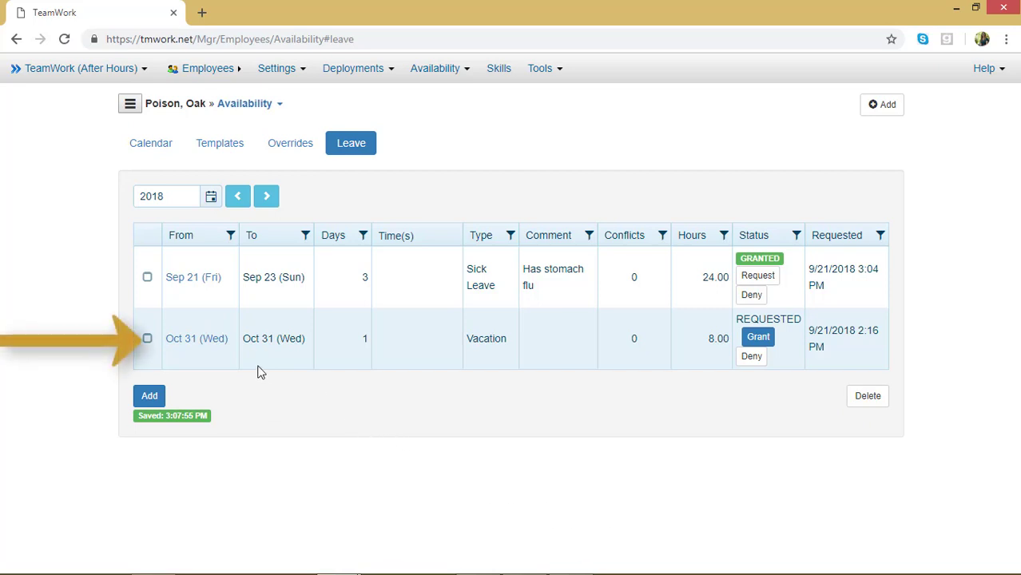
Delete the Oct 31 vacation entry from the employee's leave list.
{"action": "left_click", "coordinate": [149, 338]}
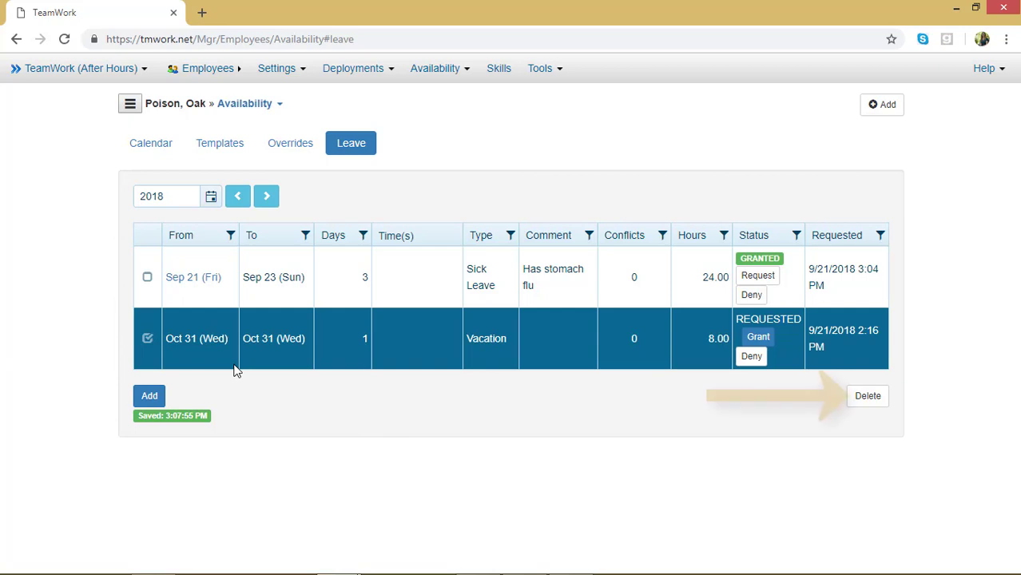
{"action": "left_click", "coordinate": [868, 397]}
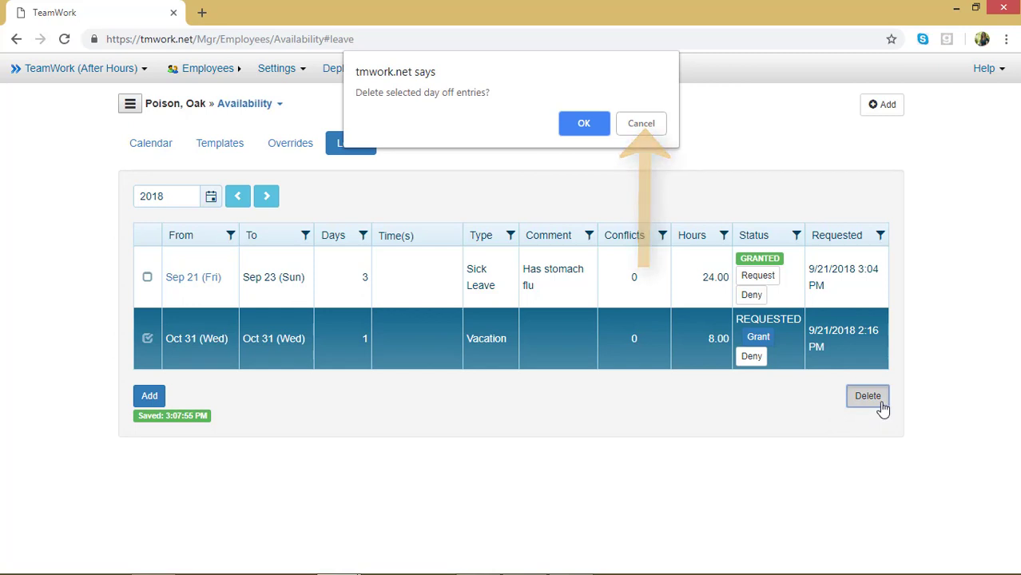
{"action": "left_click", "coordinate": [584, 125]}
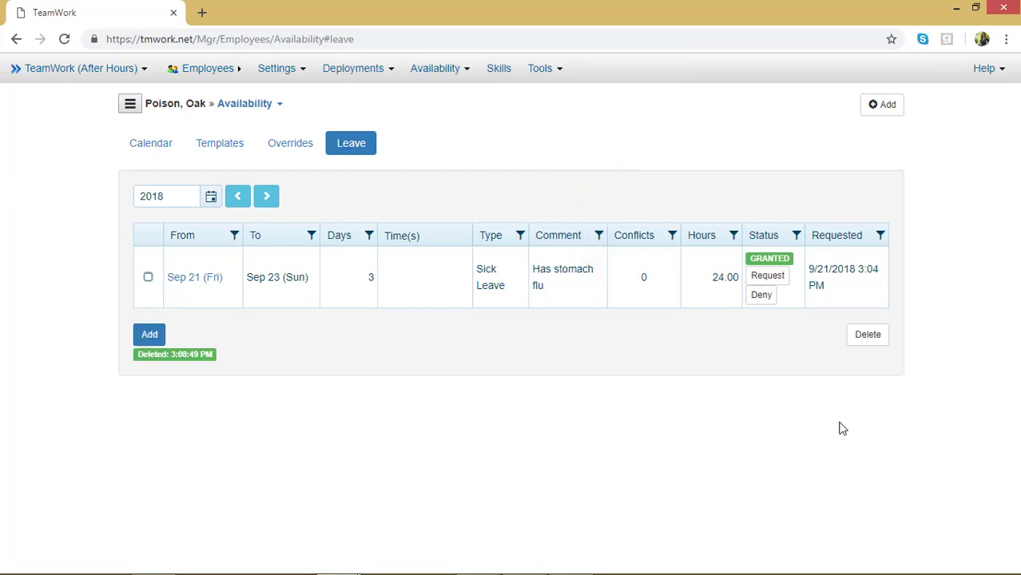